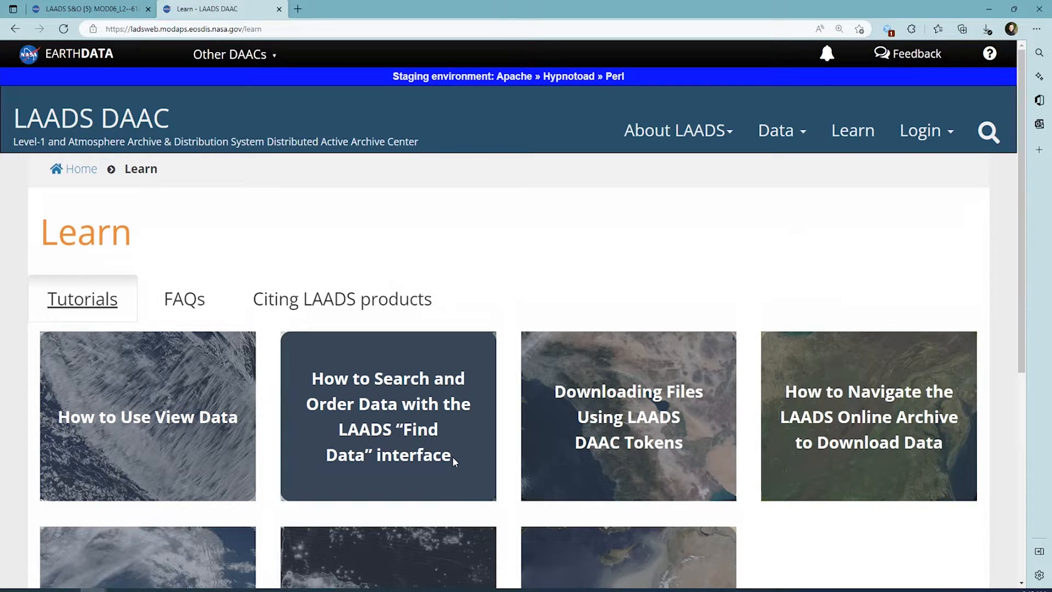
Open the 'How to Search and Order Data with the LAADS Find Data interface' tutorial.
click(452, 456)
scroll(833, 438, down, 5)
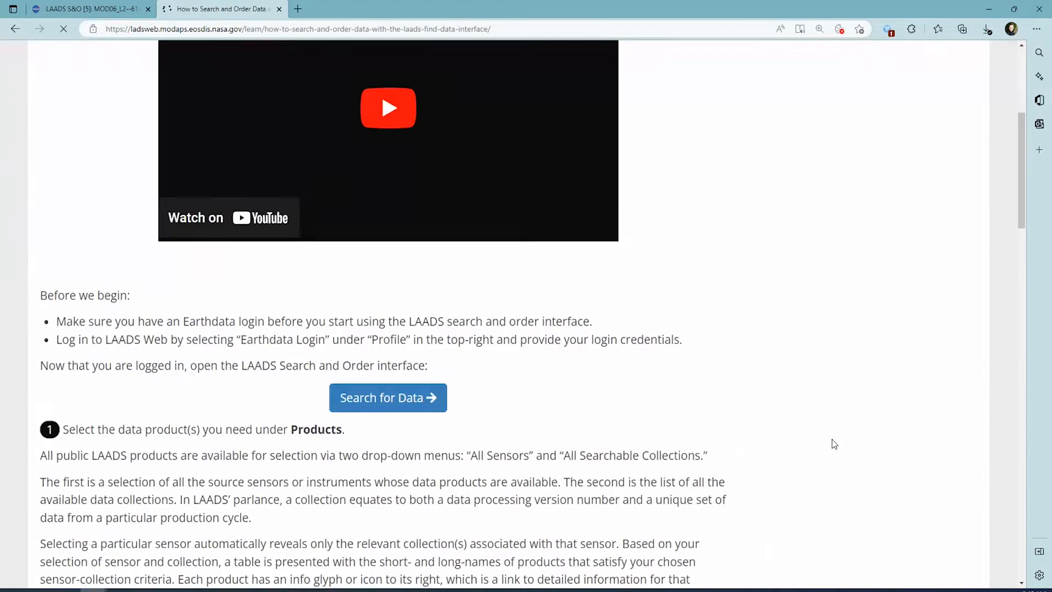
scroll(459, 272, down, 3)
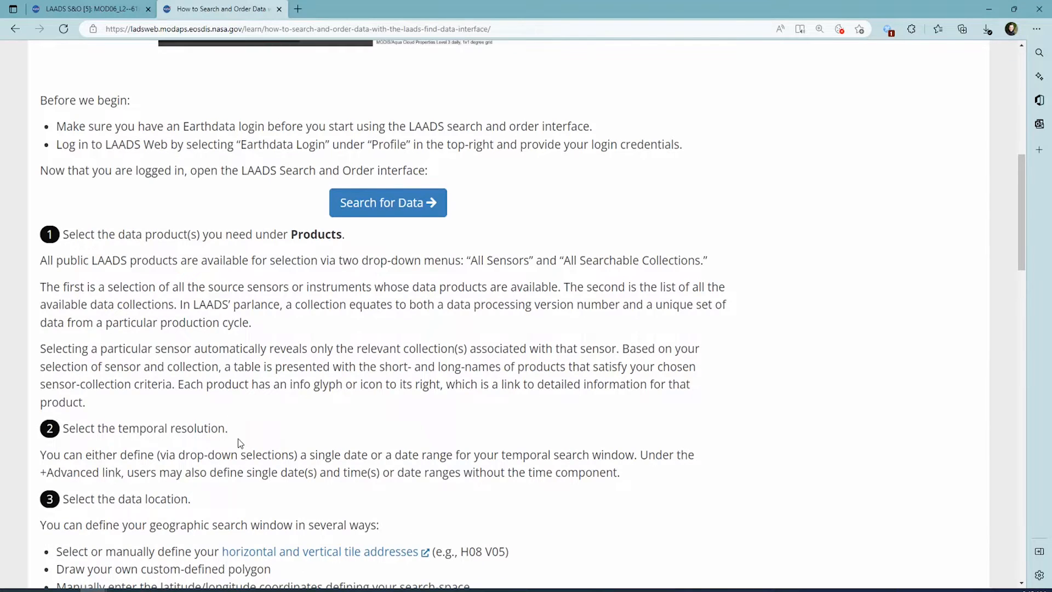
scroll(238, 438, down, 1)
scroll(222, 508, down, 3)
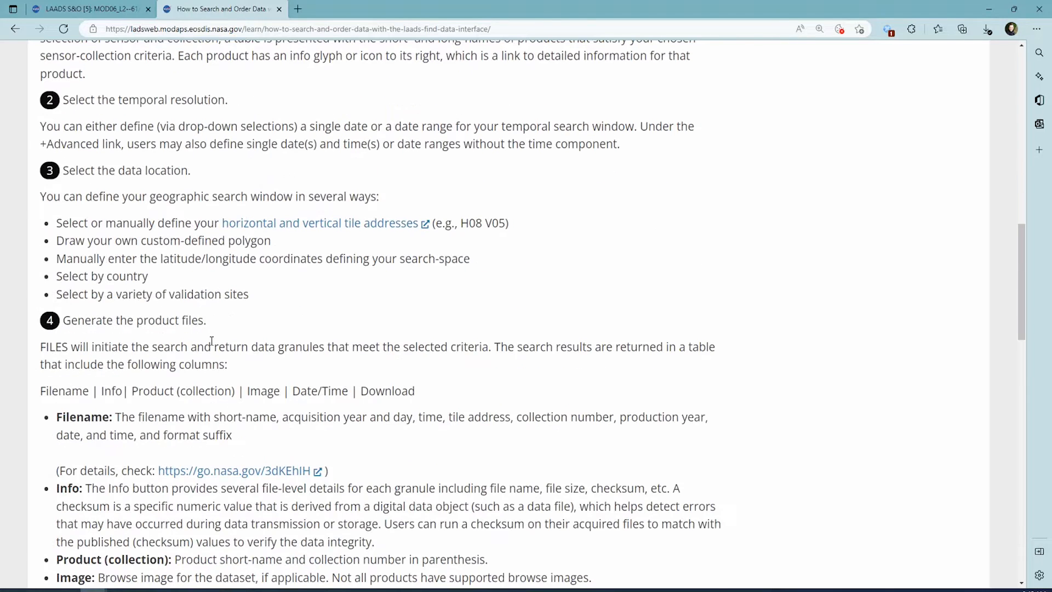
scroll(216, 347, down, 4)
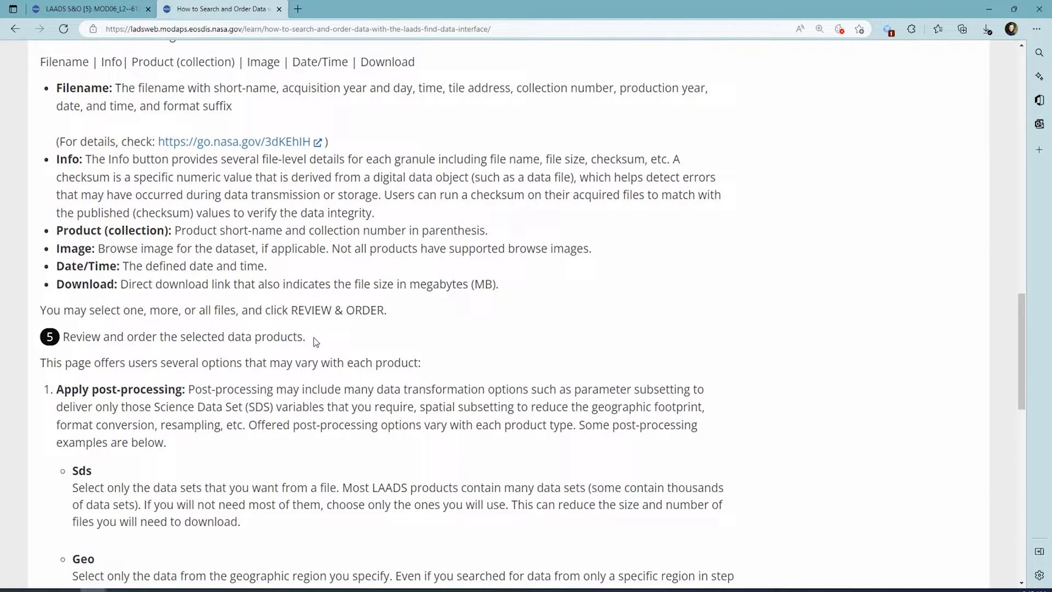
Highlight the step-5 sentence 'Review and order the selected data products.'.
drag(308, 337, 47, 345)
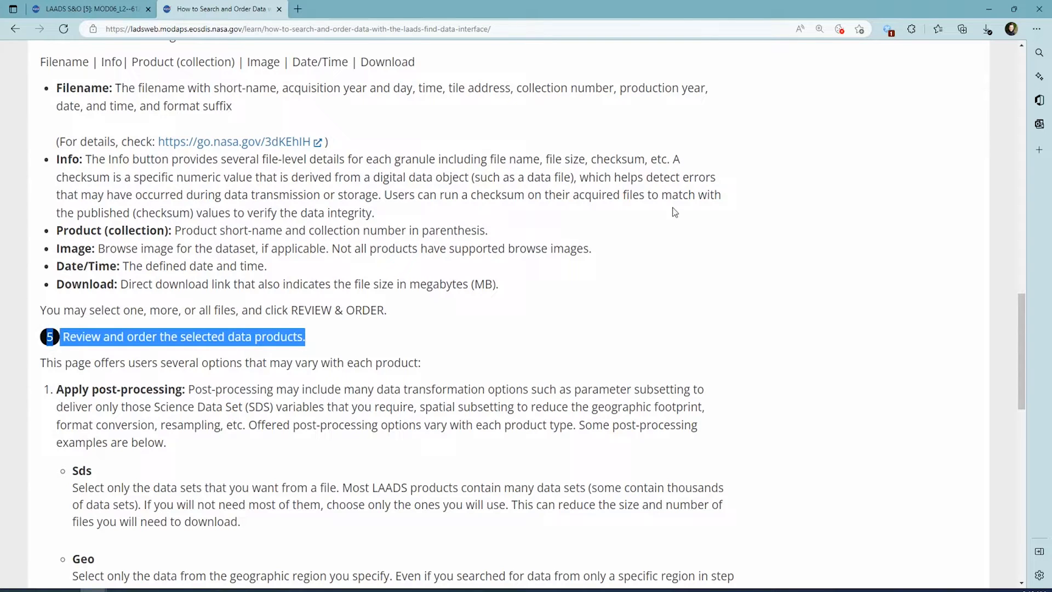
scroll(674, 212, up, 1)
scroll(649, 330, up, 10)
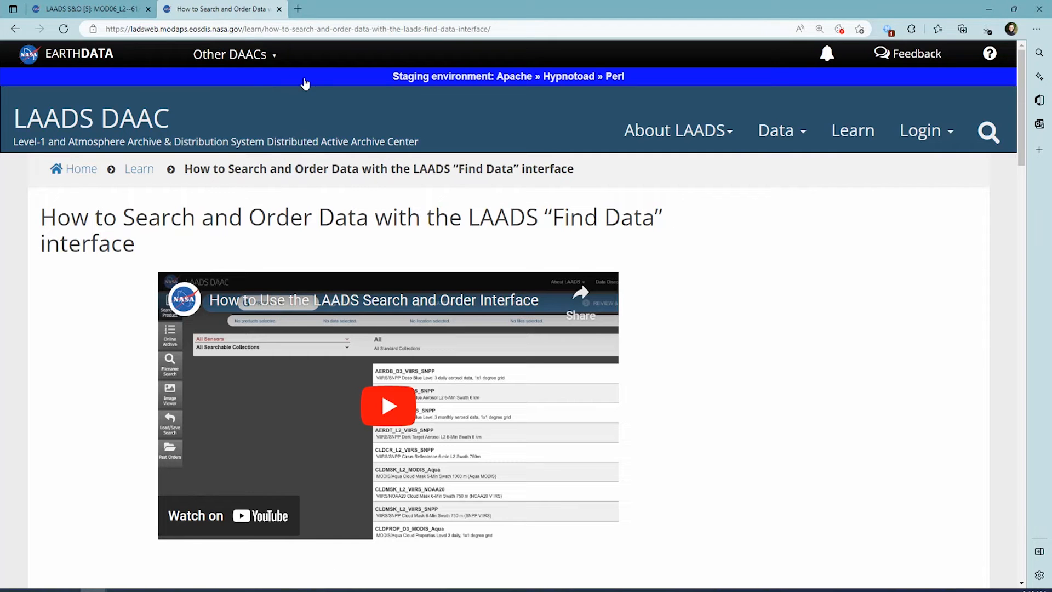
click(91, 8)
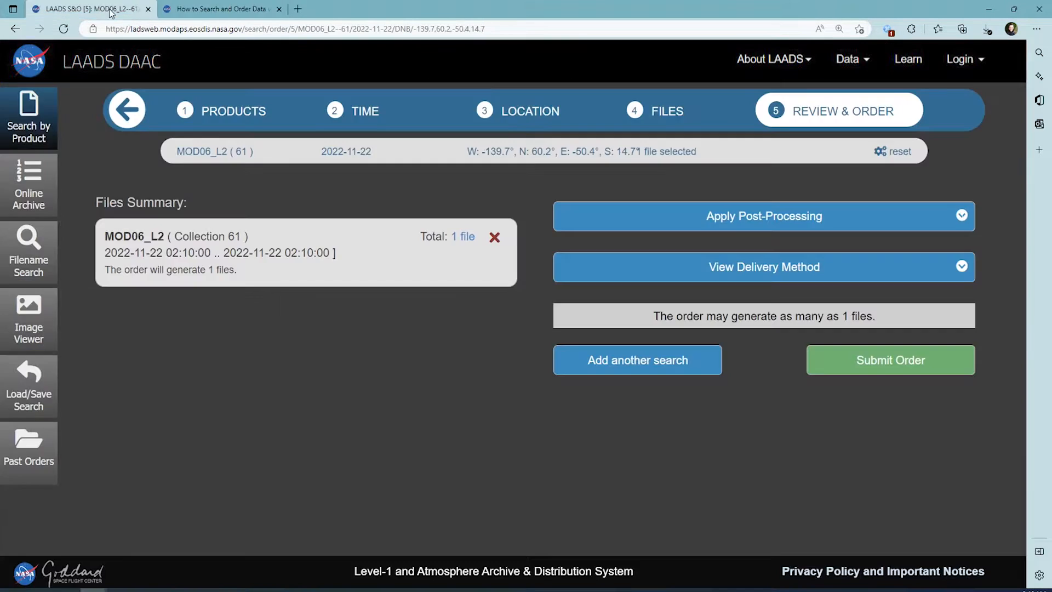
click(237, 114)
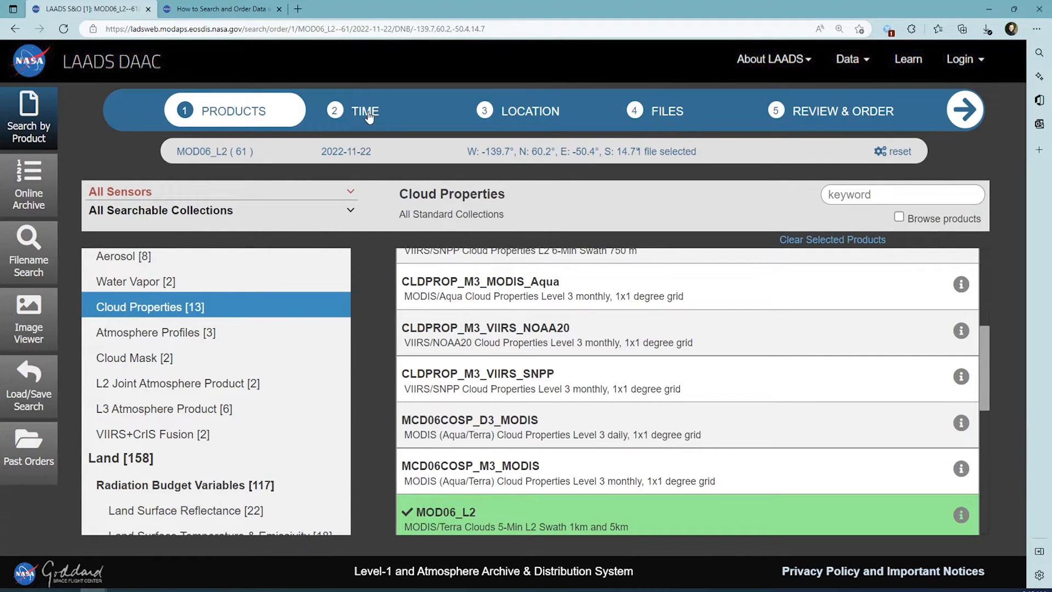
click(369, 117)
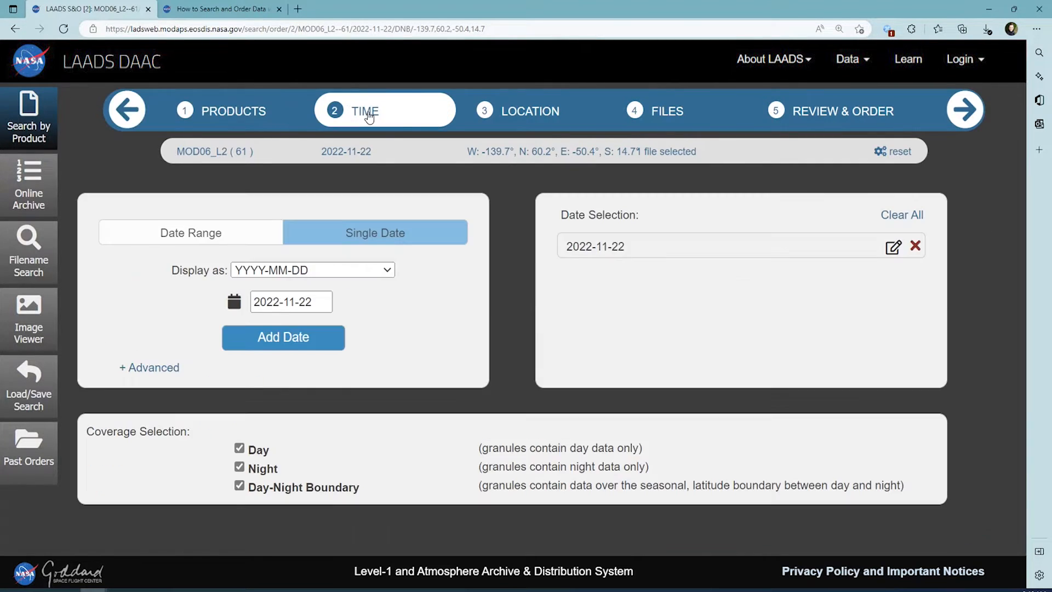
click(501, 114)
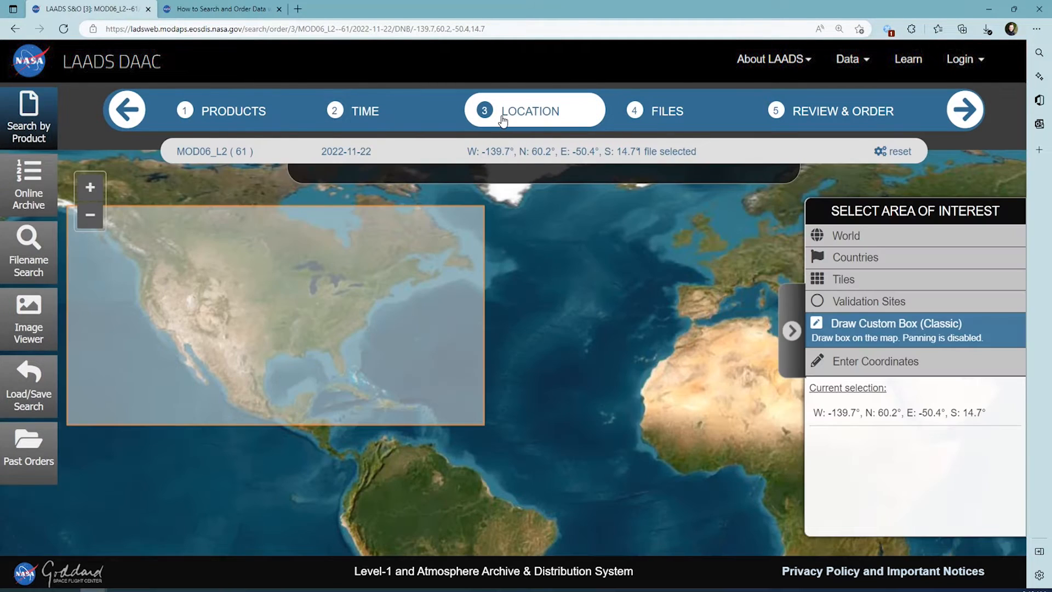
click(667, 118)
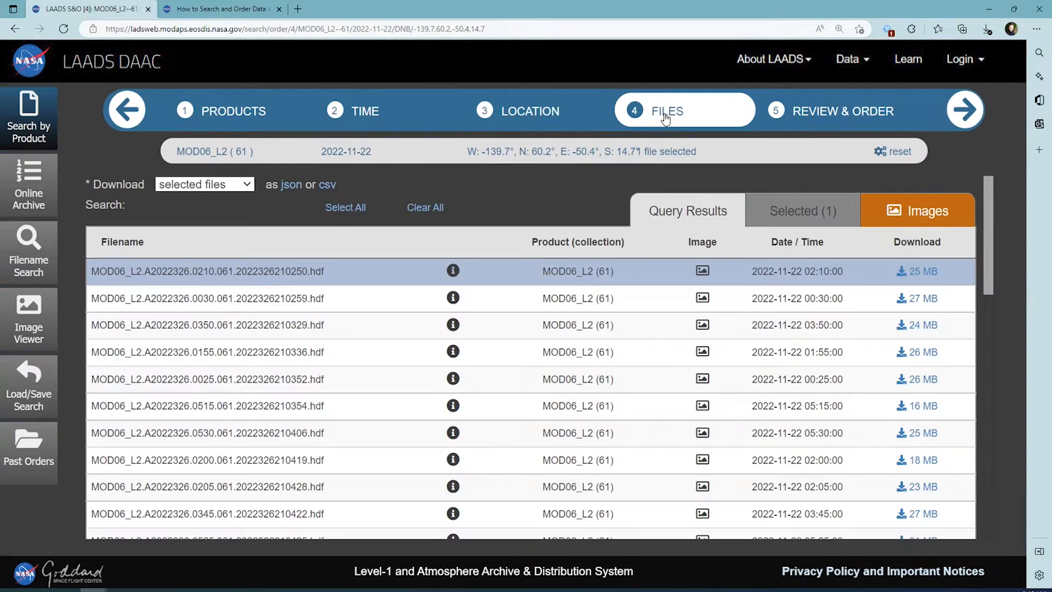
click(308, 281)
click(970, 116)
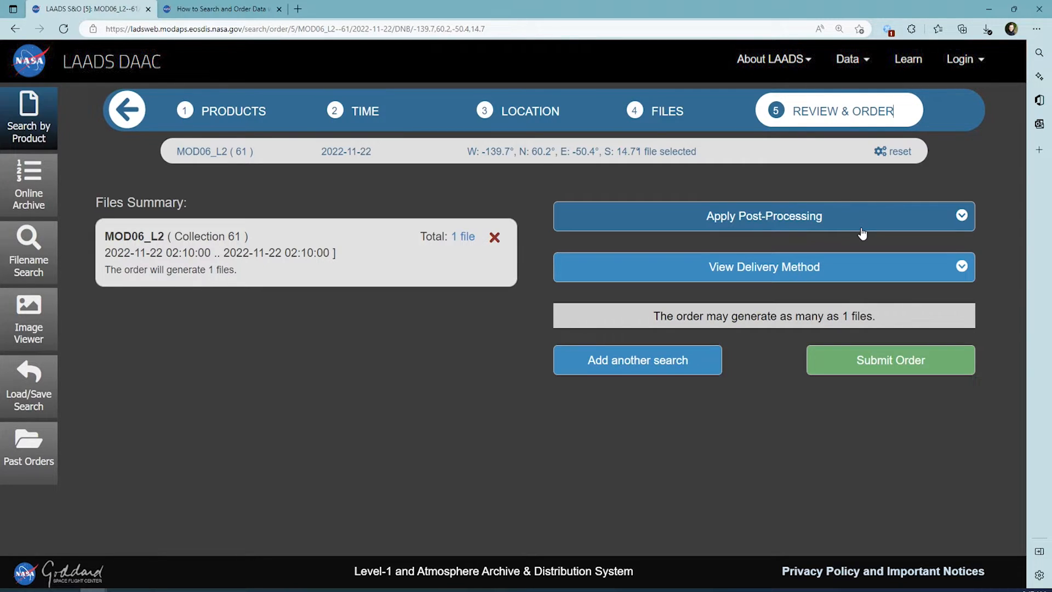
Show the Apply Post-Processing parameters for the MOD06_L2 order and switch to geographic subsetting.
click(861, 222)
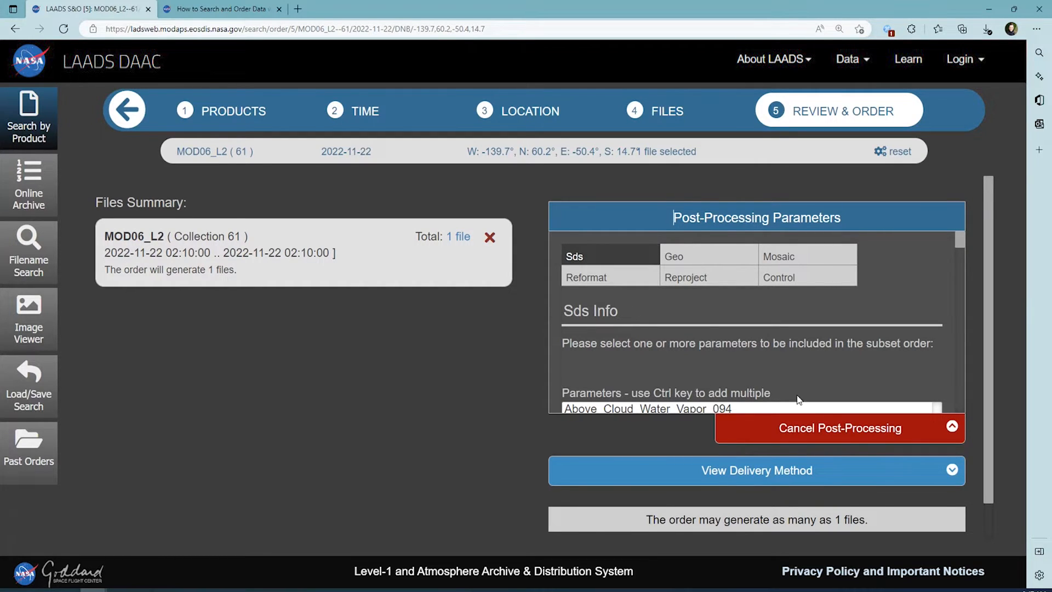
scroll(797, 400, down, 2)
scroll(797, 400, down, 1)
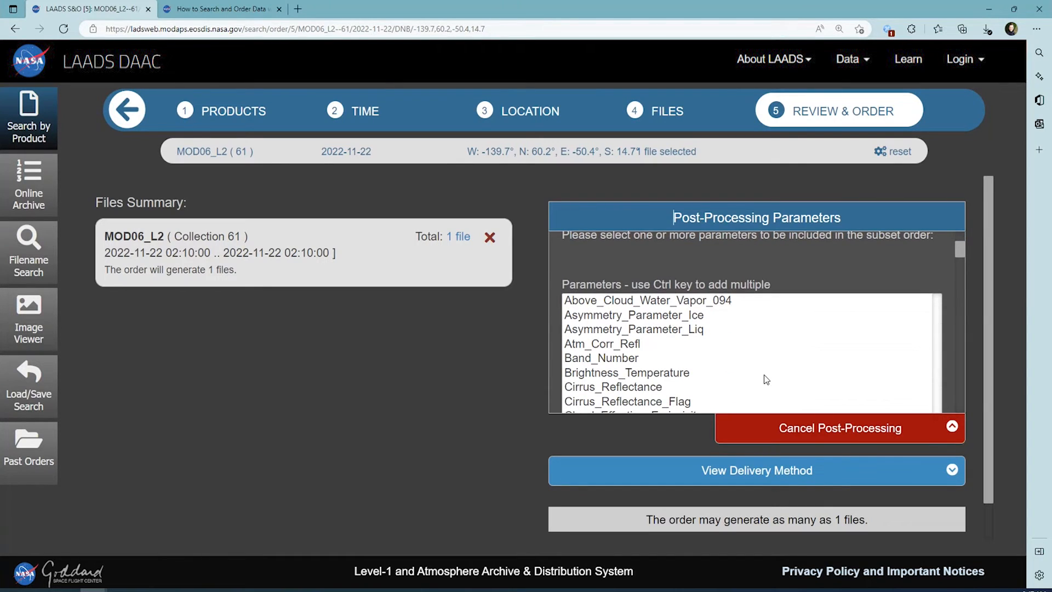
scroll(764, 380, down, 1)
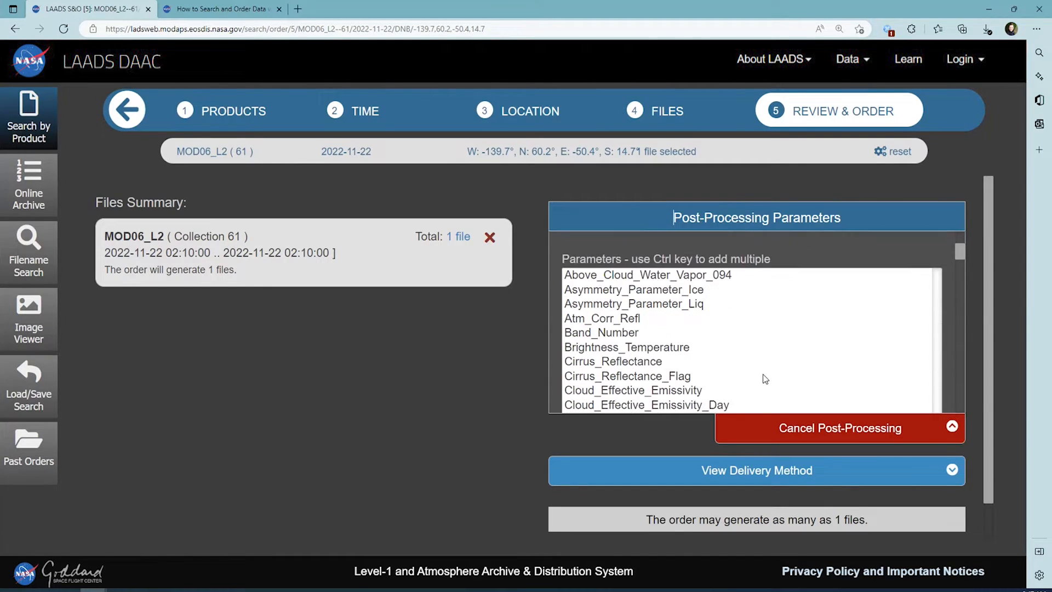
scroll(764, 379, down, 1)
scroll(764, 379, down, 2)
scroll(764, 379, down, 1)
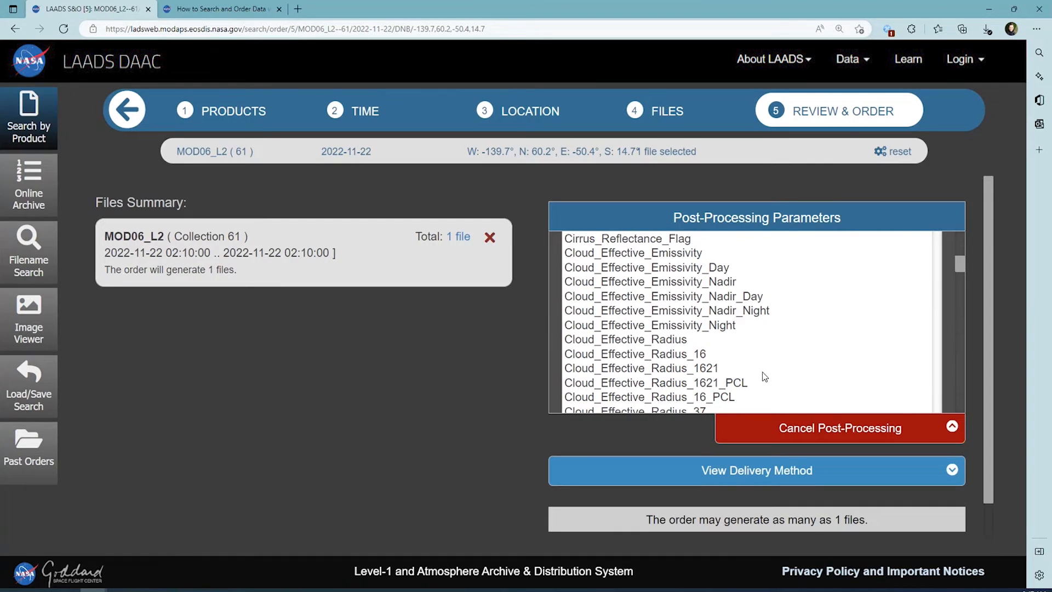
scroll(764, 379, down, 2)
scroll(764, 379, down, 1)
scroll(764, 379, down, 1)
scroll(762, 371, down, 2)
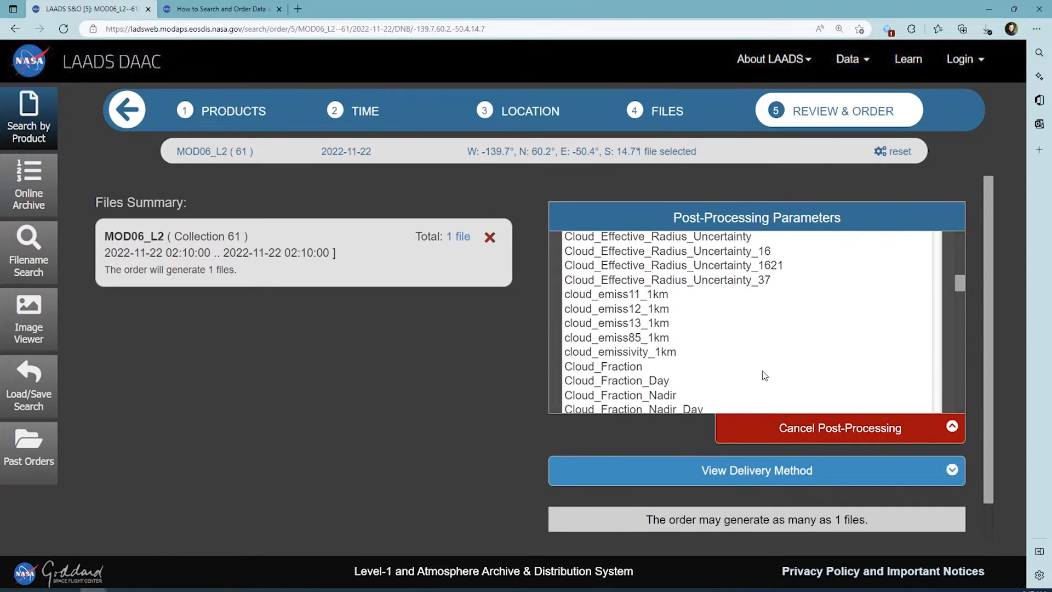
scroll(762, 371, down, 1)
scroll(762, 371, down, 2)
scroll(762, 371, down, 2)
scroll(751, 364, up, 2)
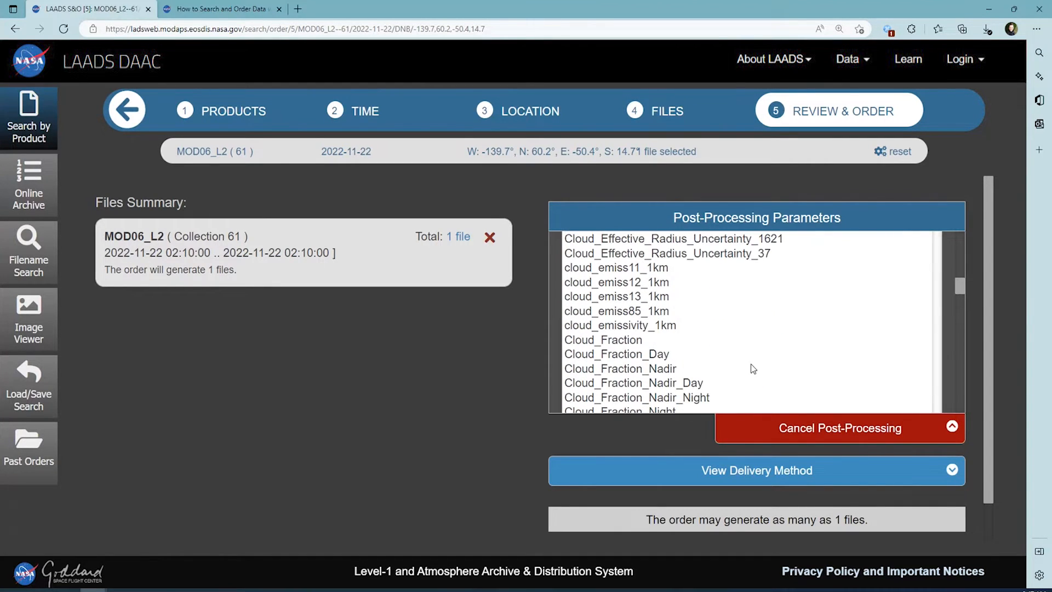
scroll(750, 364, up, 2)
scroll(751, 364, up, 3)
scroll(751, 364, up, 2)
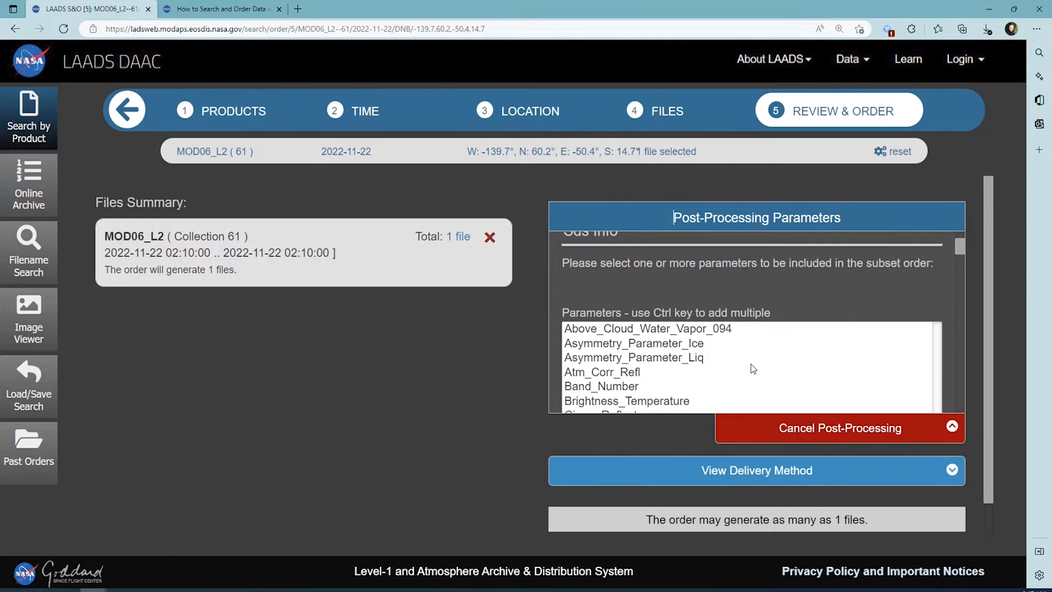
scroll(750, 364, up, 2)
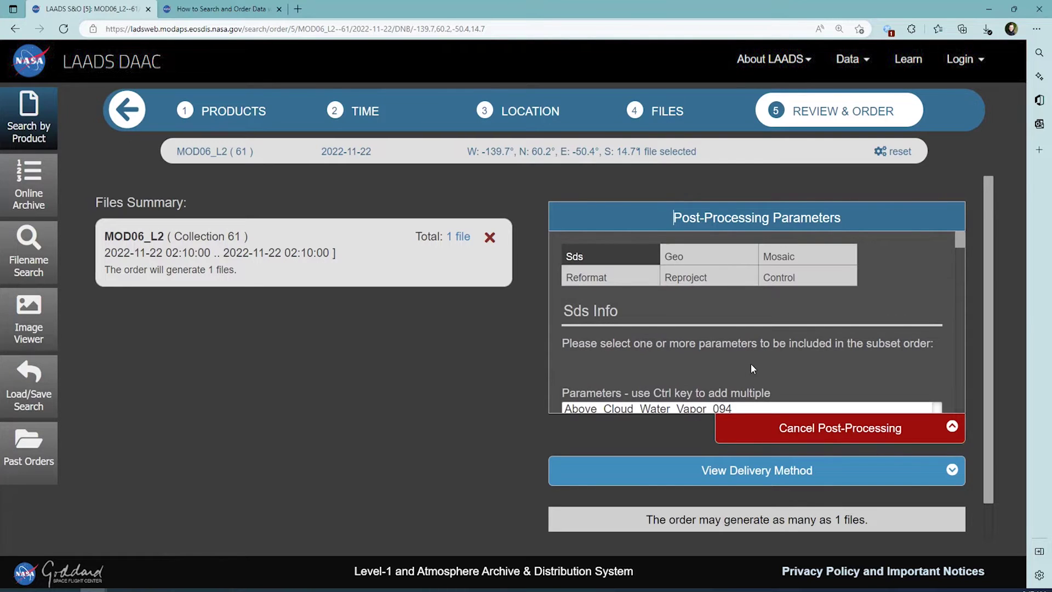
click(726, 265)
scroll(764, 373, down, 1)
scroll(762, 373, down, 1)
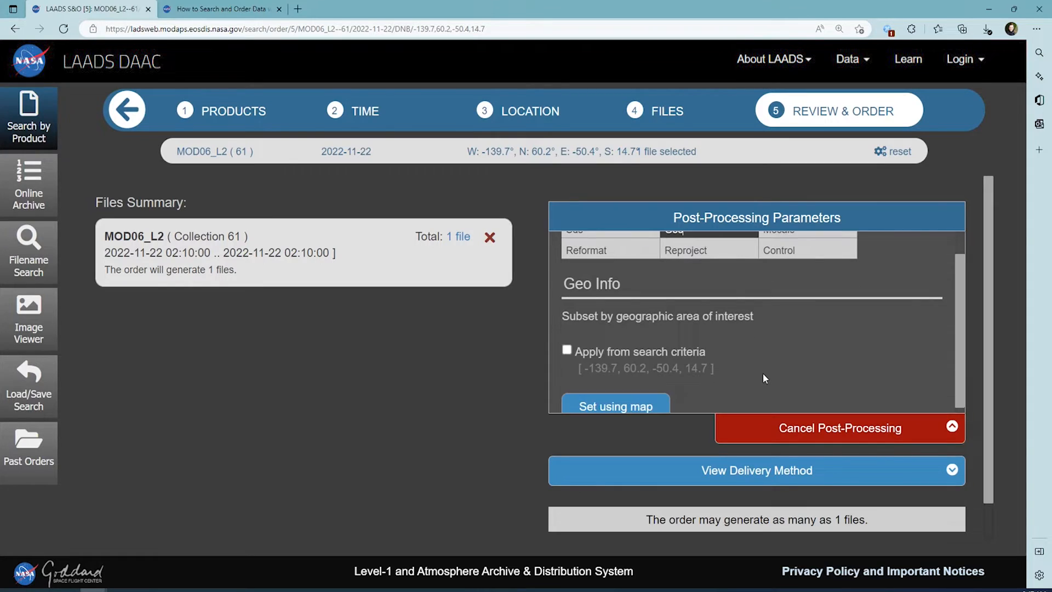
scroll(763, 373, down, 1)
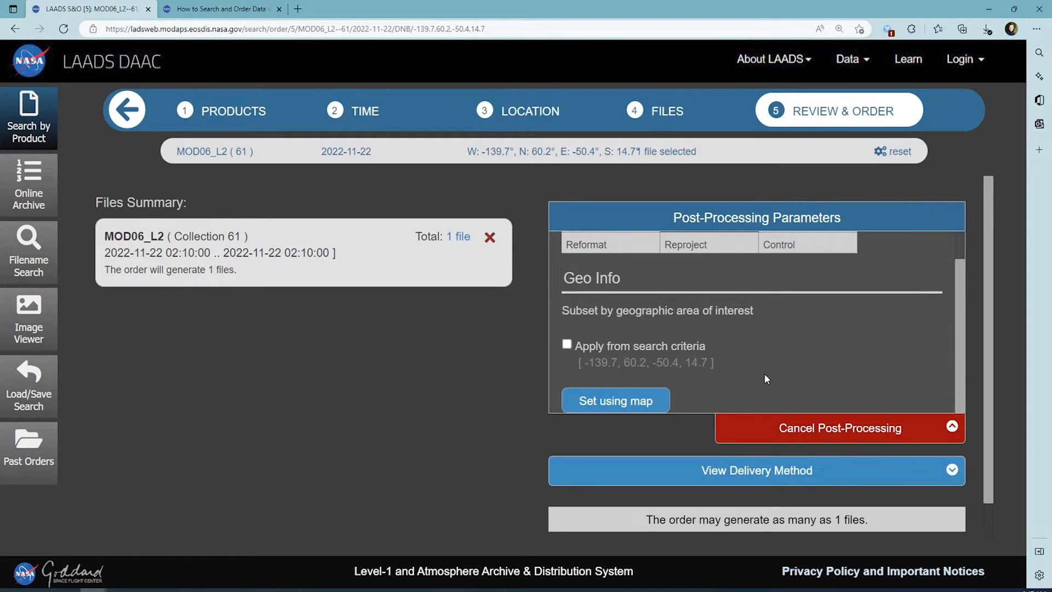
Apply the search-criteria area (-139.7, 60.2, -50.4, 14.7) as the geographic subset.
click(566, 345)
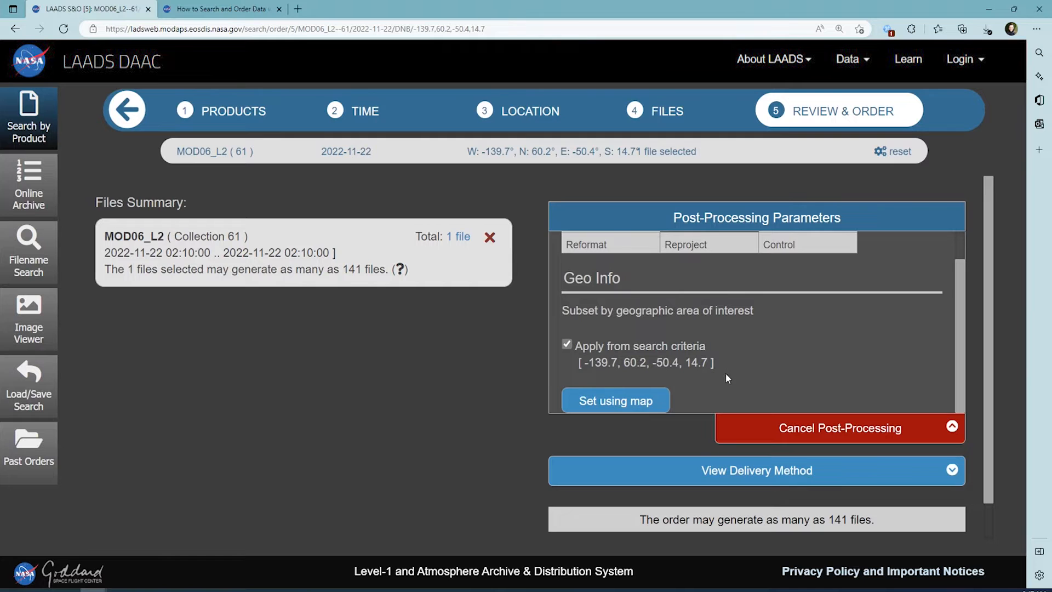
Draw a smaller map area over the Great Lakes, about -96.7, 65.1, -71, 43.6, as the subset.
click(634, 404)
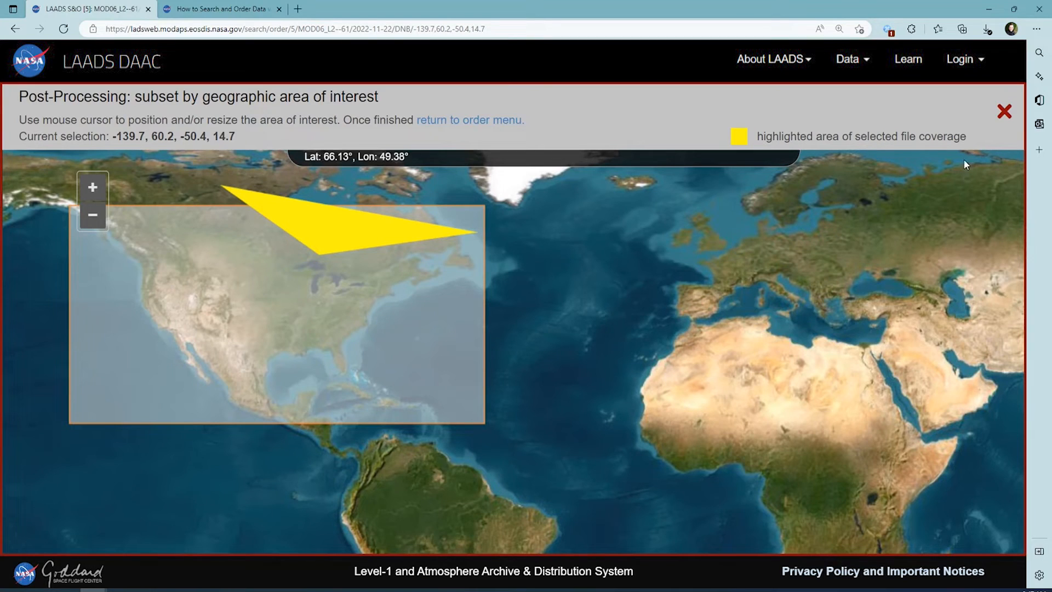
click(1004, 113)
drag(255, 274, 325, 238)
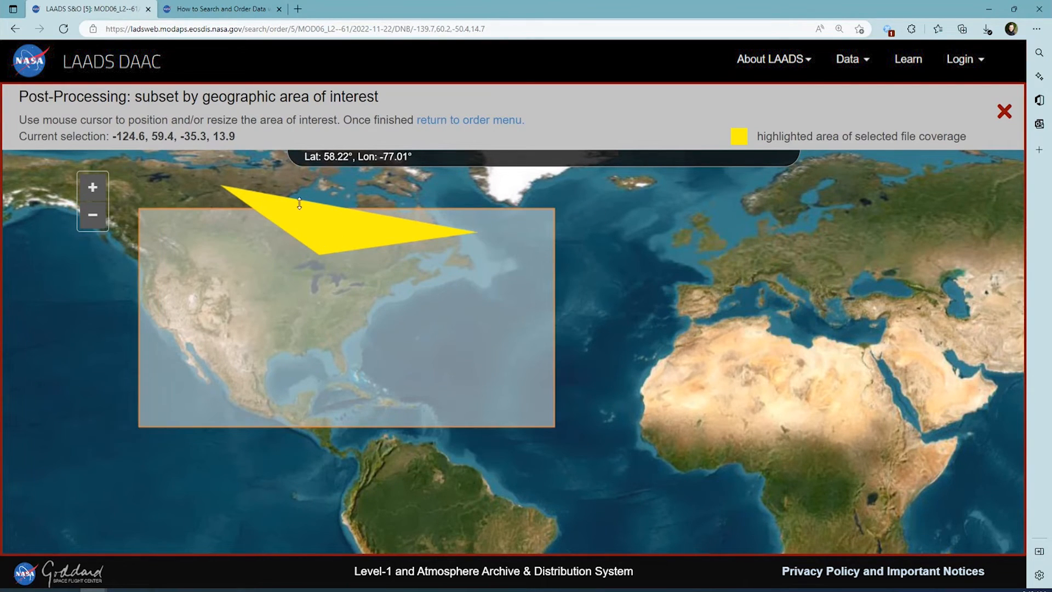
drag(270, 181, 389, 285)
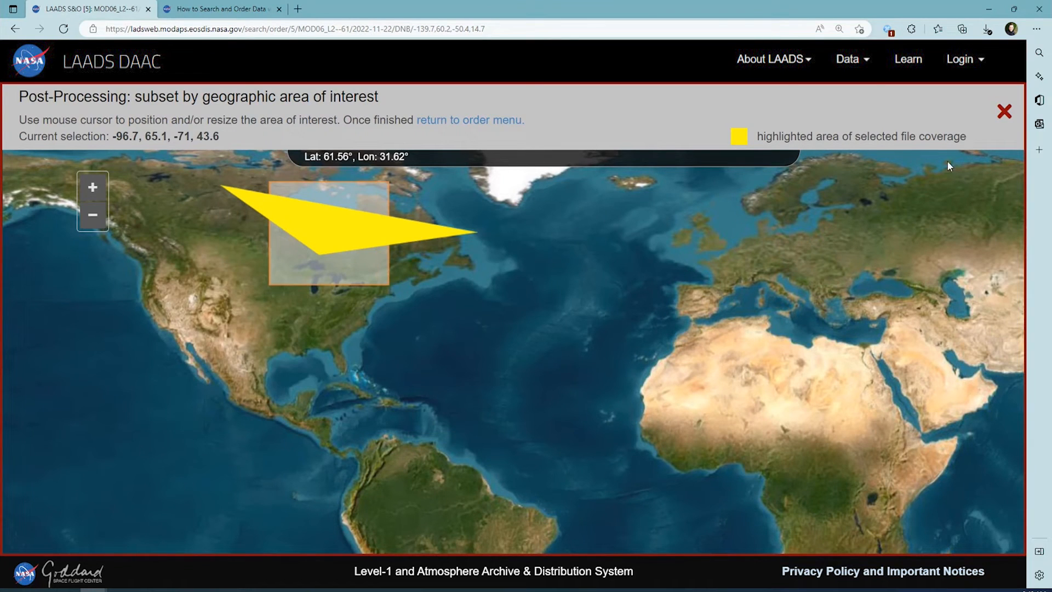
Apply the new area, try mosaicking on and off leaving it disabled, then show the reformat settings.
click(1005, 111)
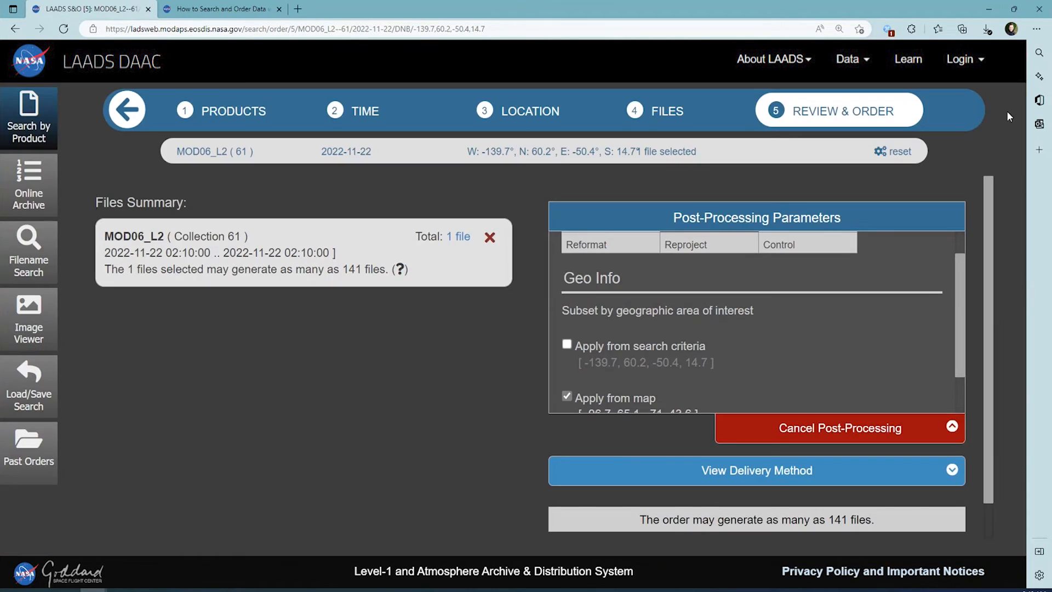
scroll(749, 325, down, 2)
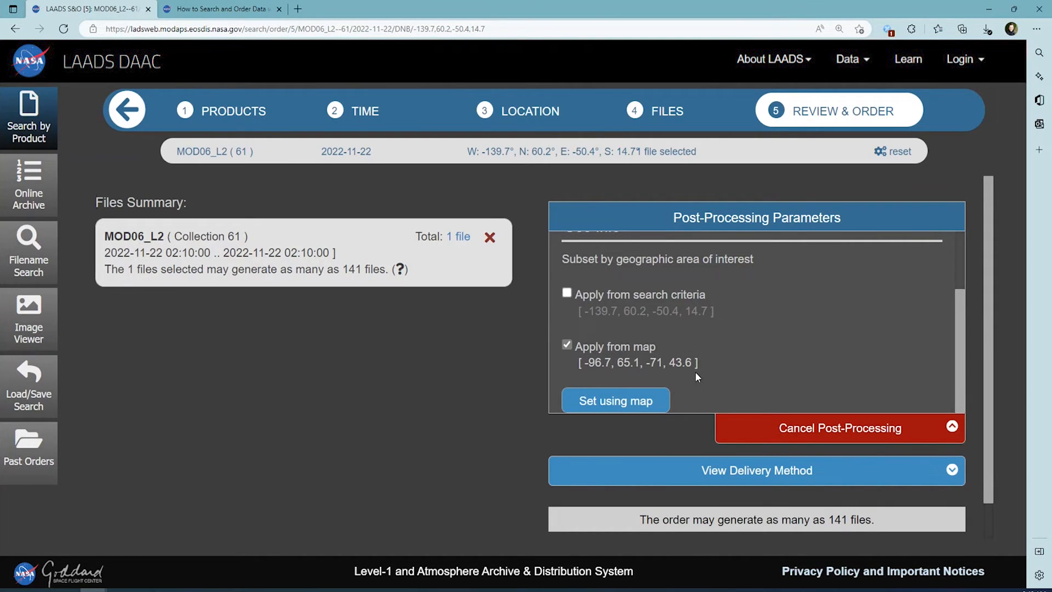
scroll(786, 347, up, 3)
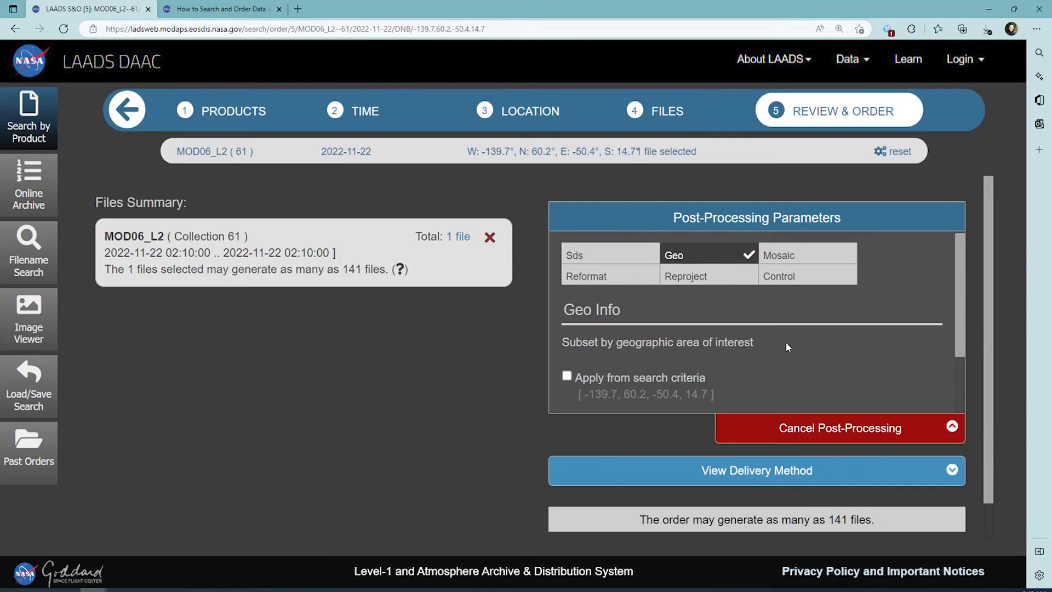
click(806, 257)
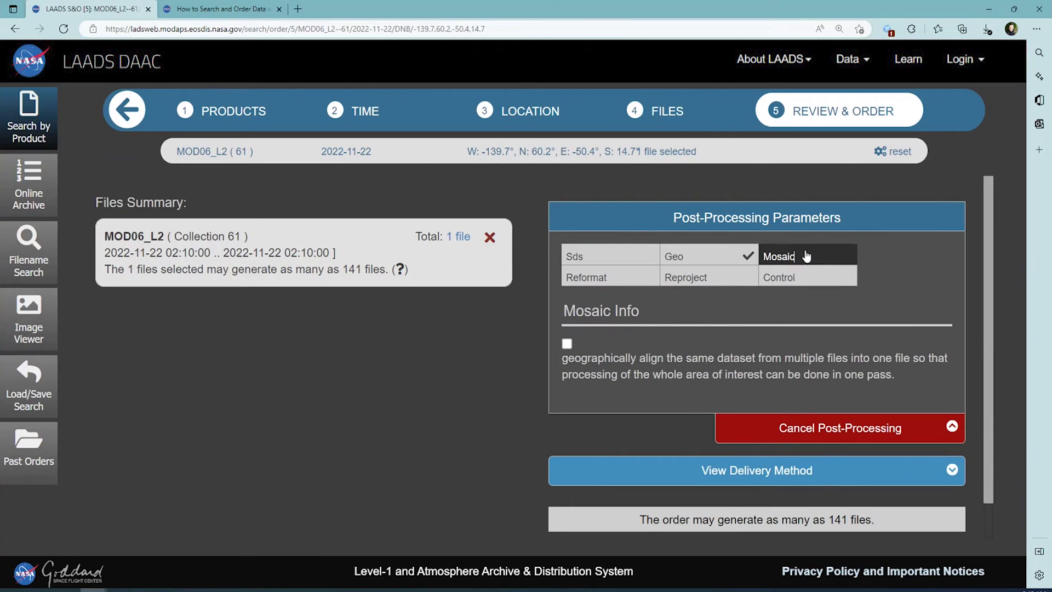
click(566, 344)
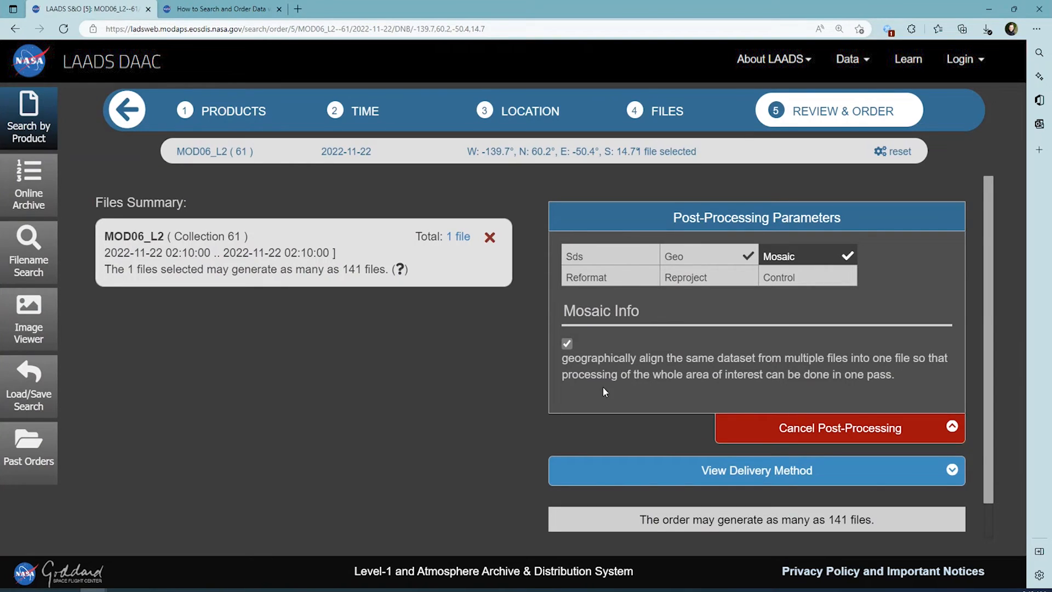
click(567, 346)
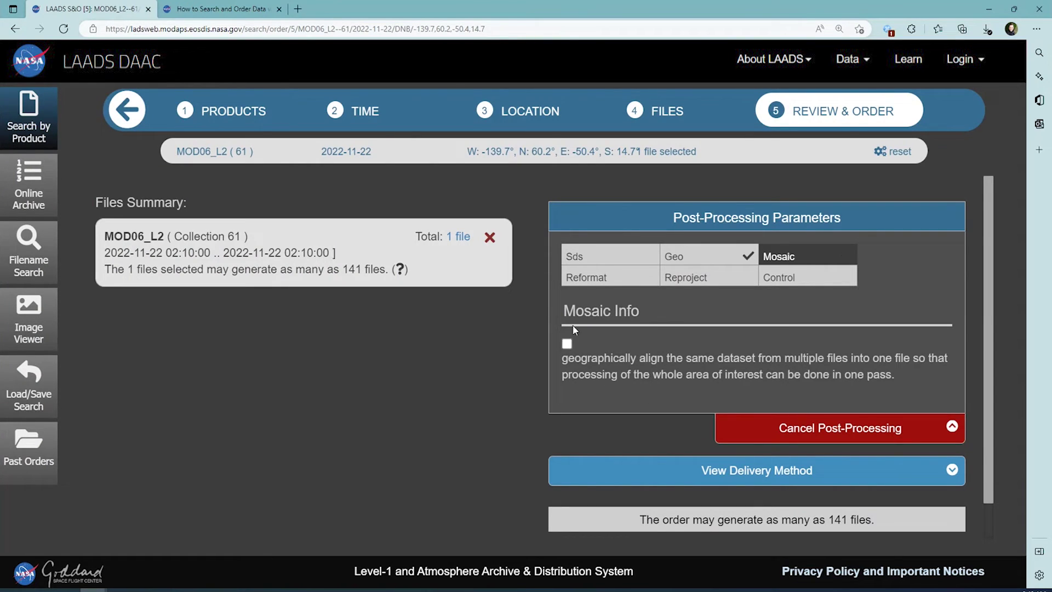
click(609, 280)
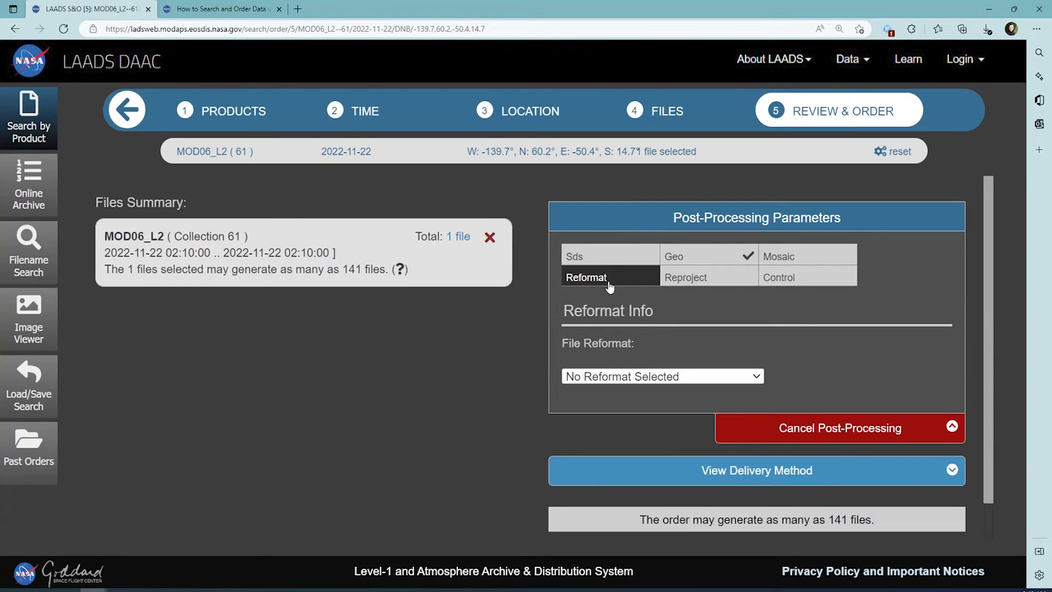
Keep 'No Reformat Selected' and set the reprojection to Mercator.
click(758, 379)
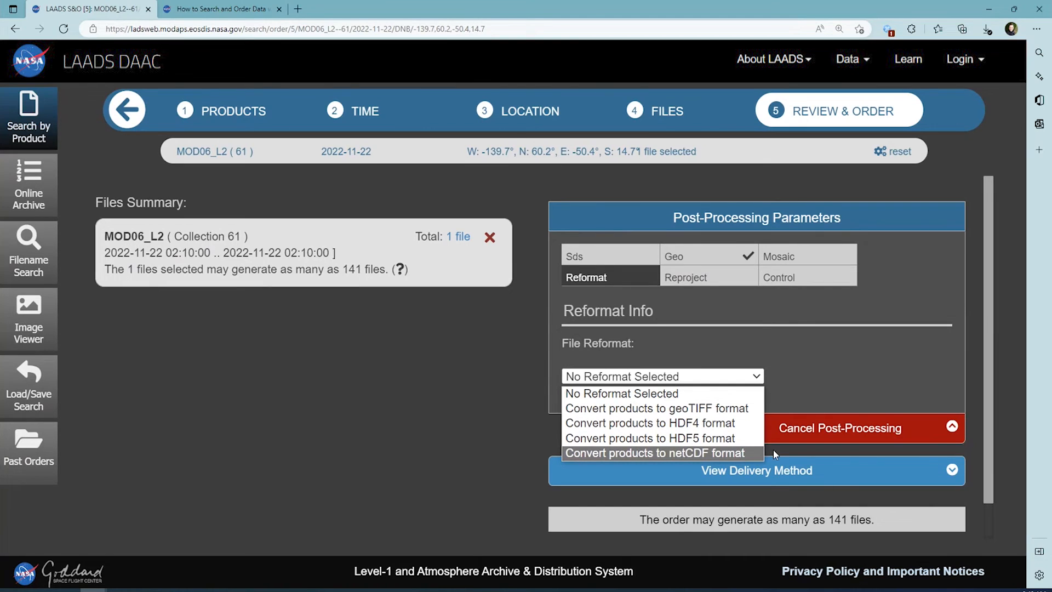
click(723, 278)
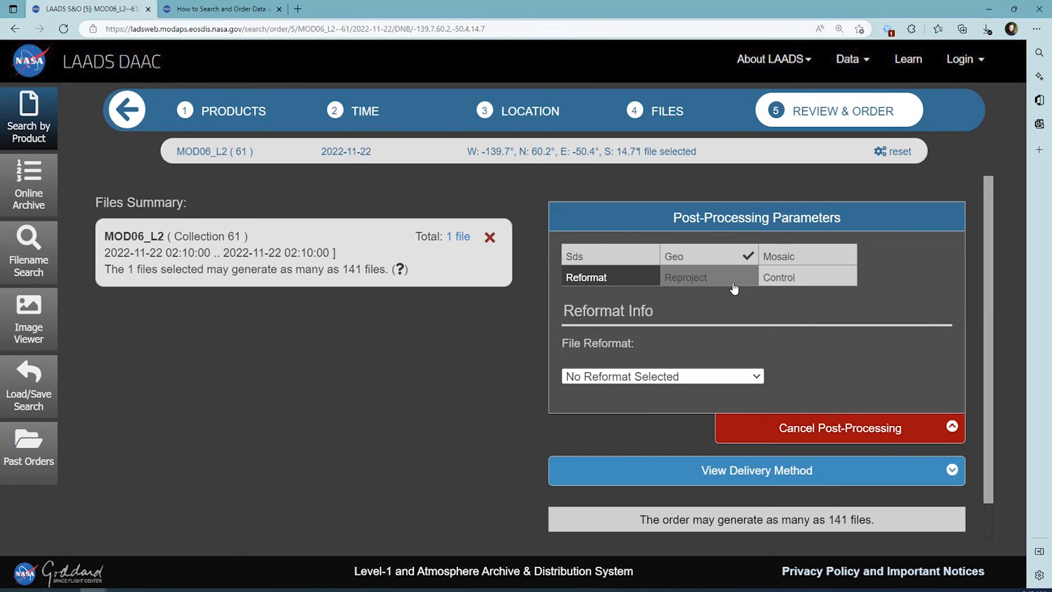
click(811, 378)
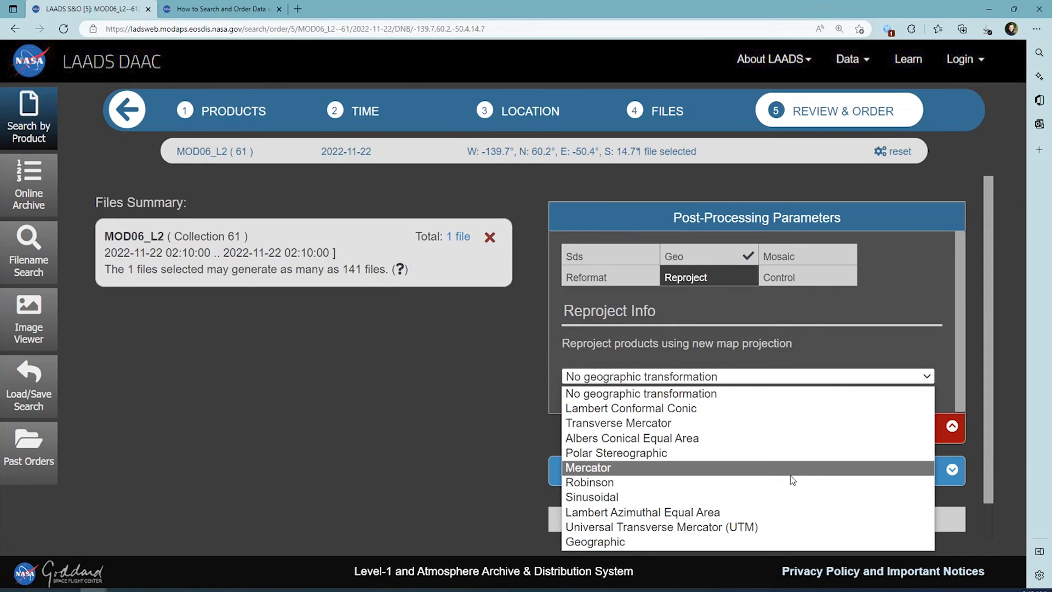
click(790, 471)
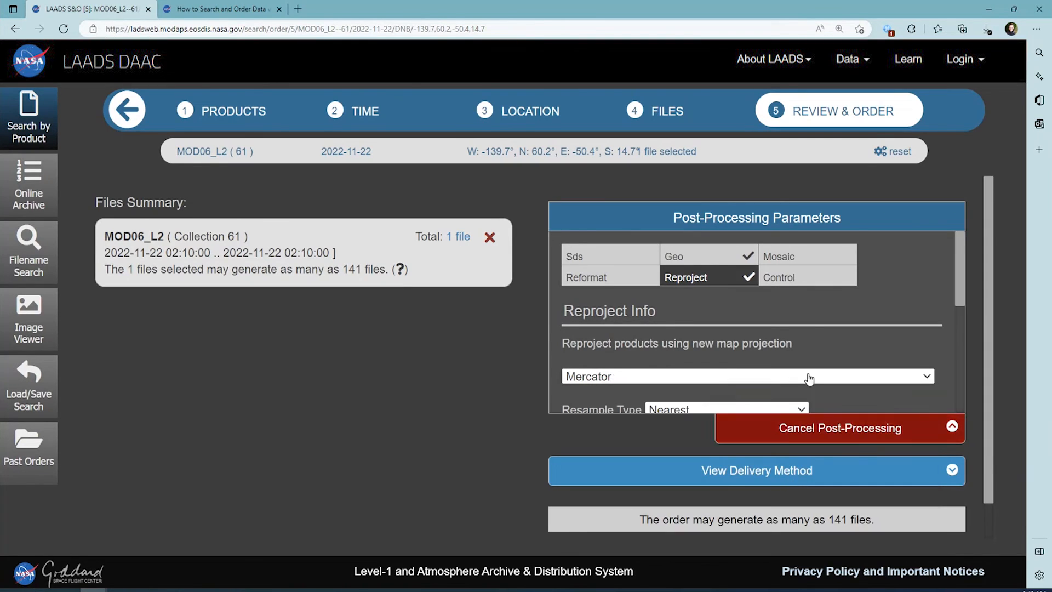
click(797, 277)
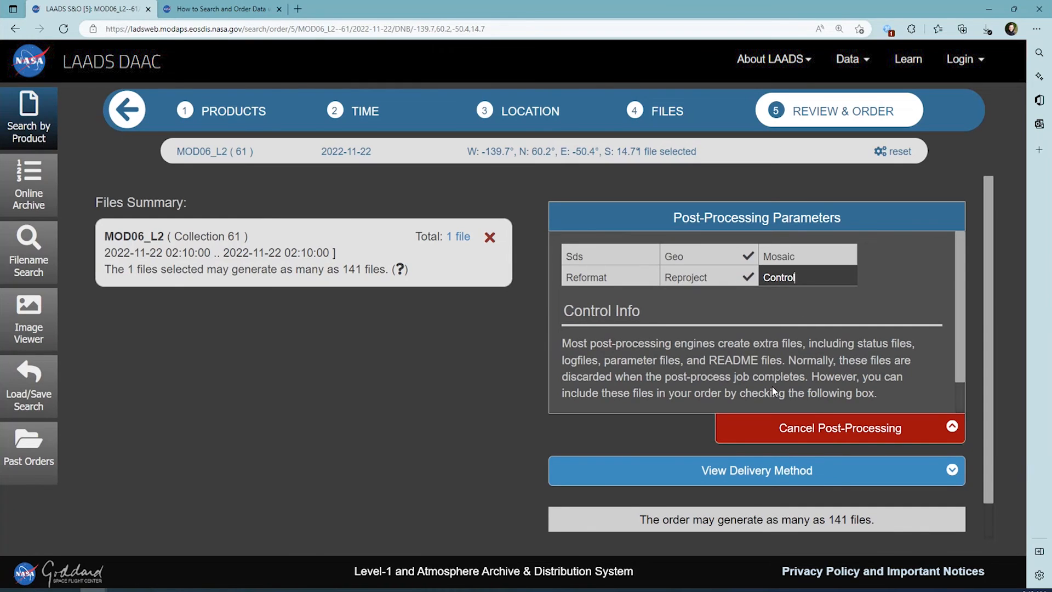
scroll(904, 386, down, 1)
scroll(904, 388, down, 1)
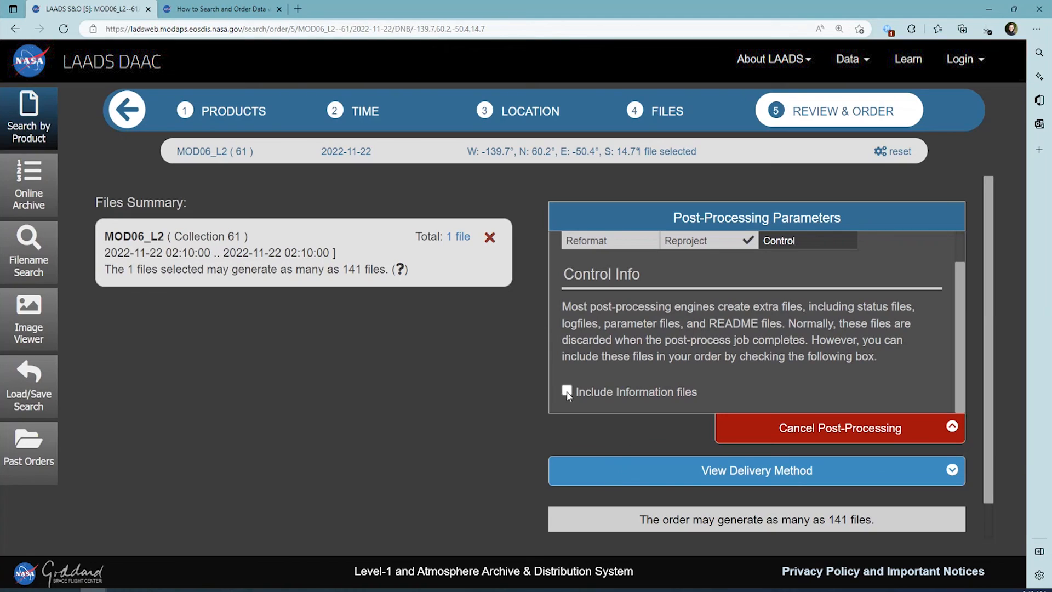
Tick 'Include Information files' to add status, log, parameter and README files.
click(568, 393)
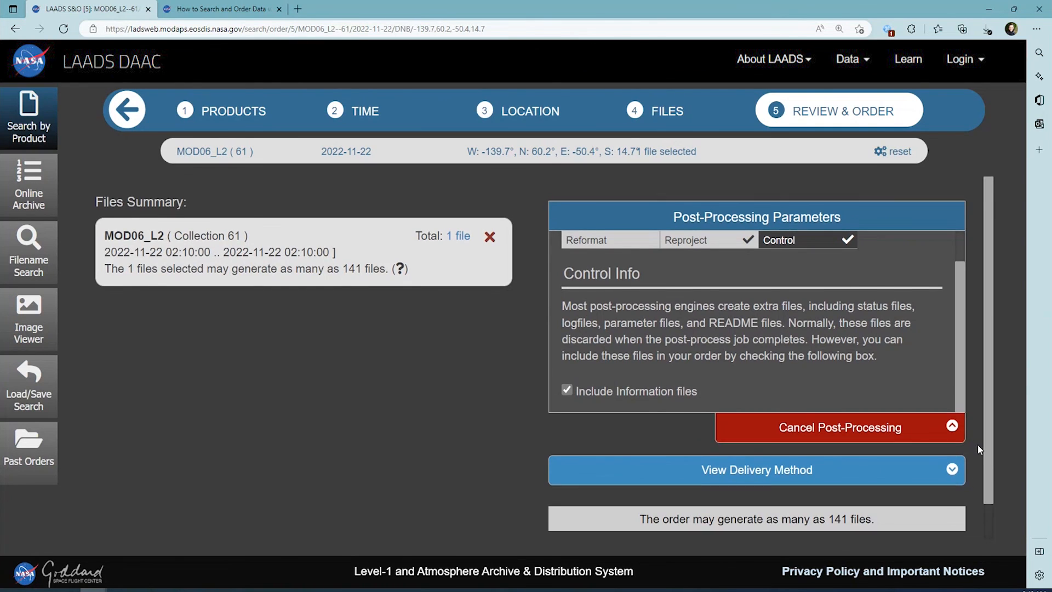
scroll(974, 435, down, 1)
Expand the delivery method showing HTTP GET, ready to submit the order.
click(921, 440)
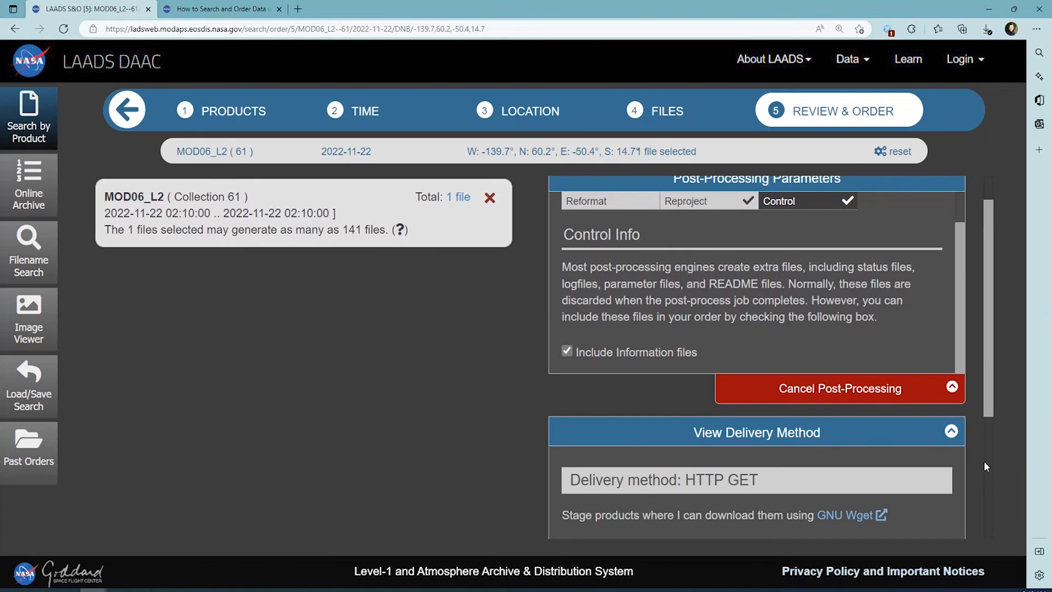
scroll(983, 460, down, 3)
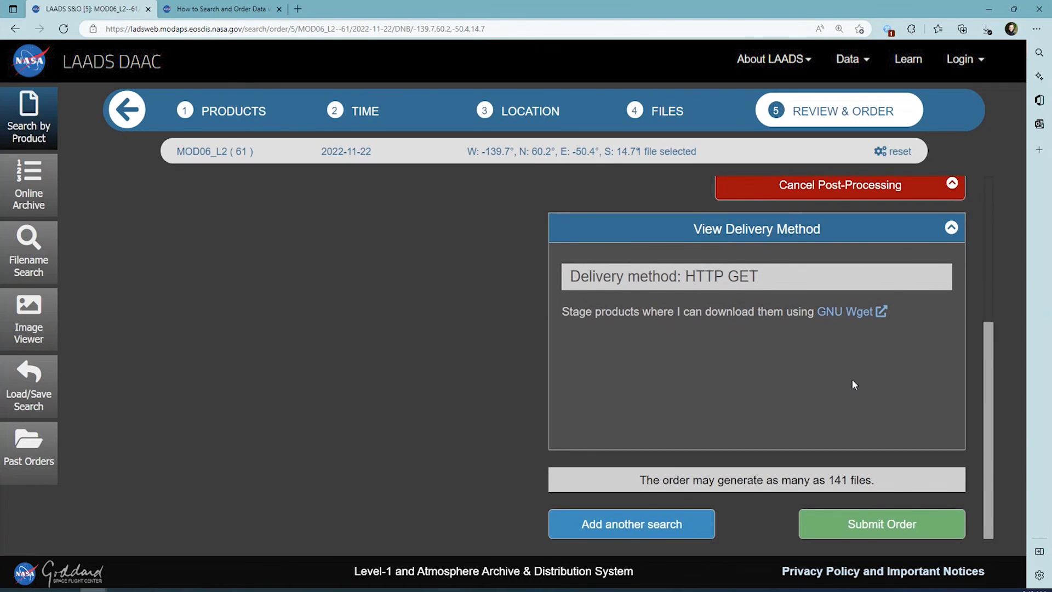